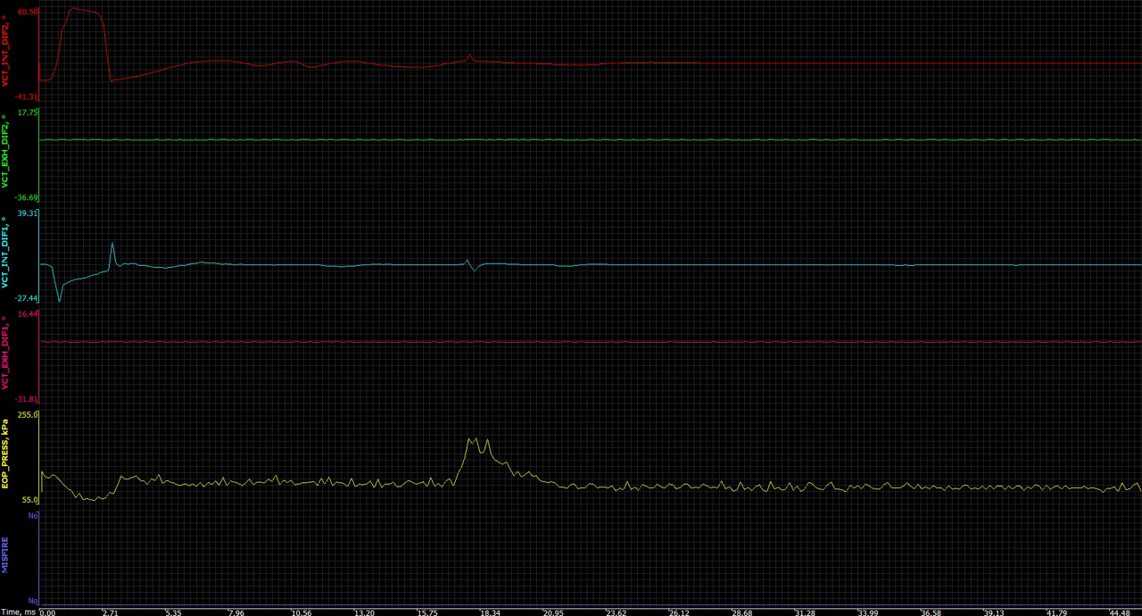
# - Page the live-data graph forward to the 372–414 stretch with repeated VCT differential spikes
pyautogui.press('pagedown')
pyautogui.press('pagedown')
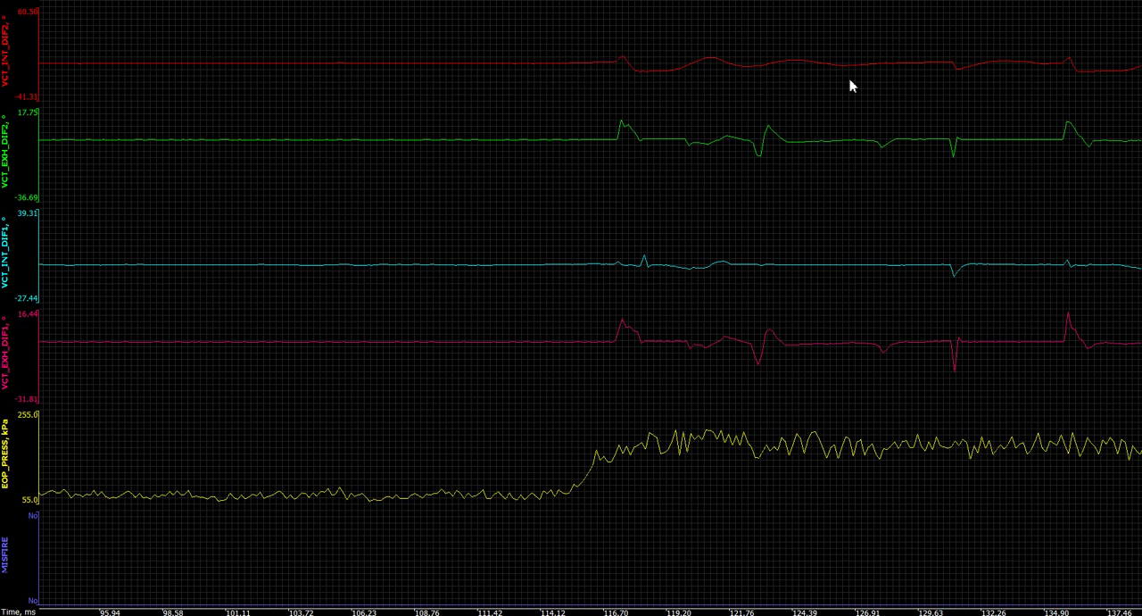
pyautogui.scroll(-3, 763, 314)
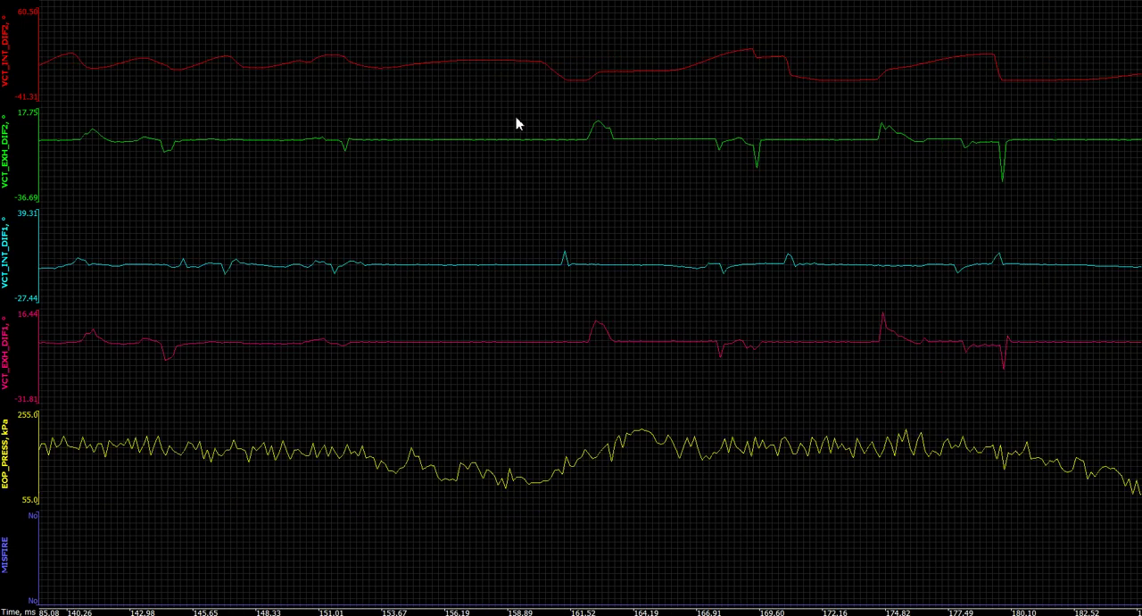
pyautogui.scroll(-3, 535, 92)
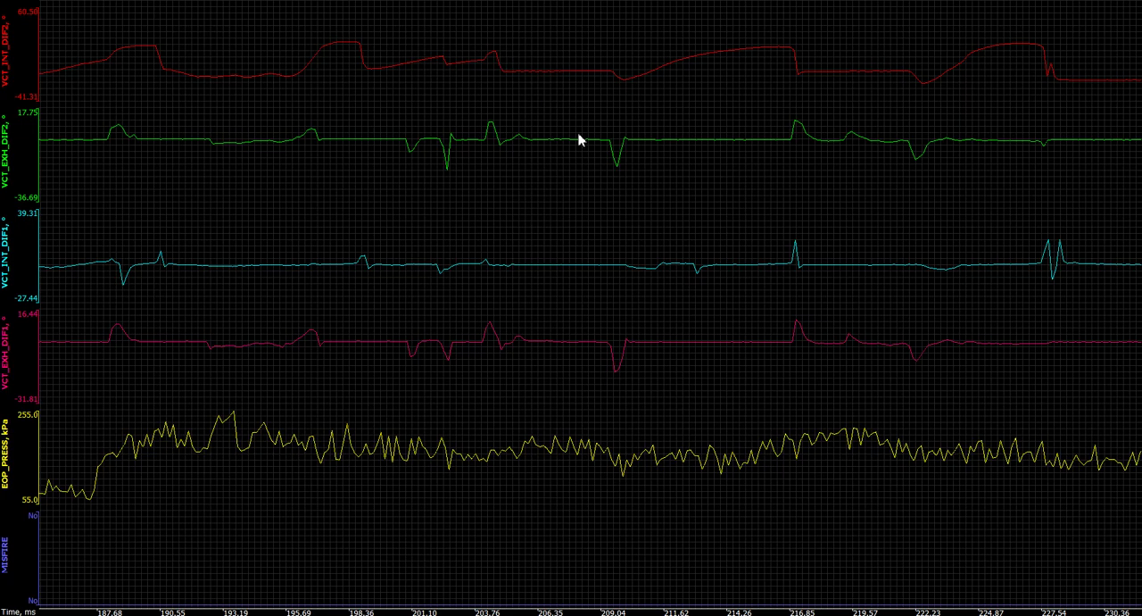
pyautogui.scroll(-3, 582, 141)
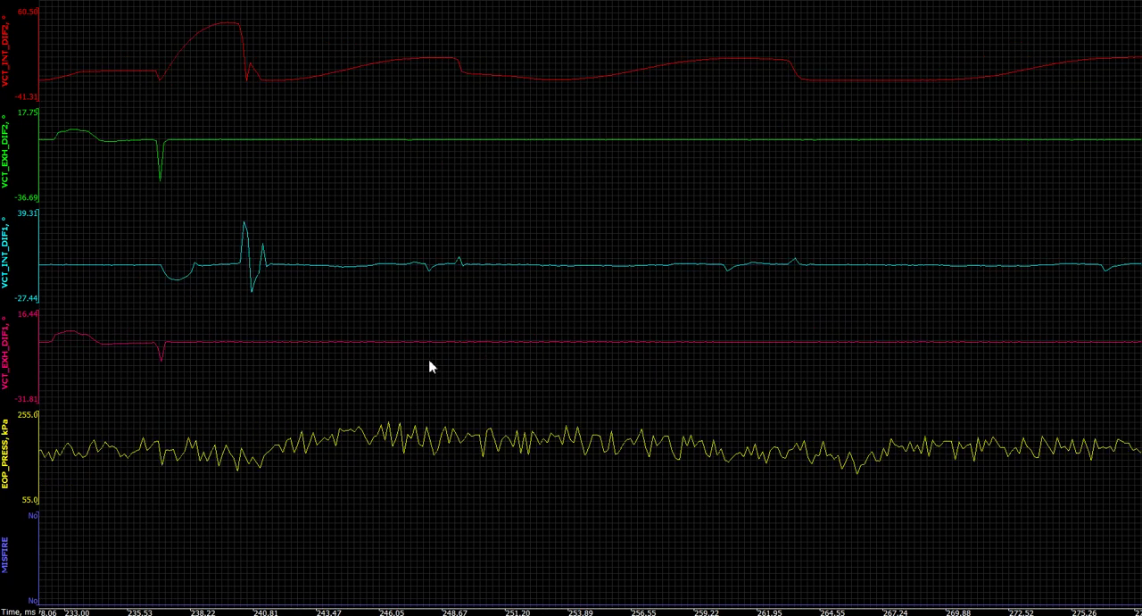
pyautogui.scroll(-3, 585, 362)
pyautogui.scroll(-3, 585, 361)
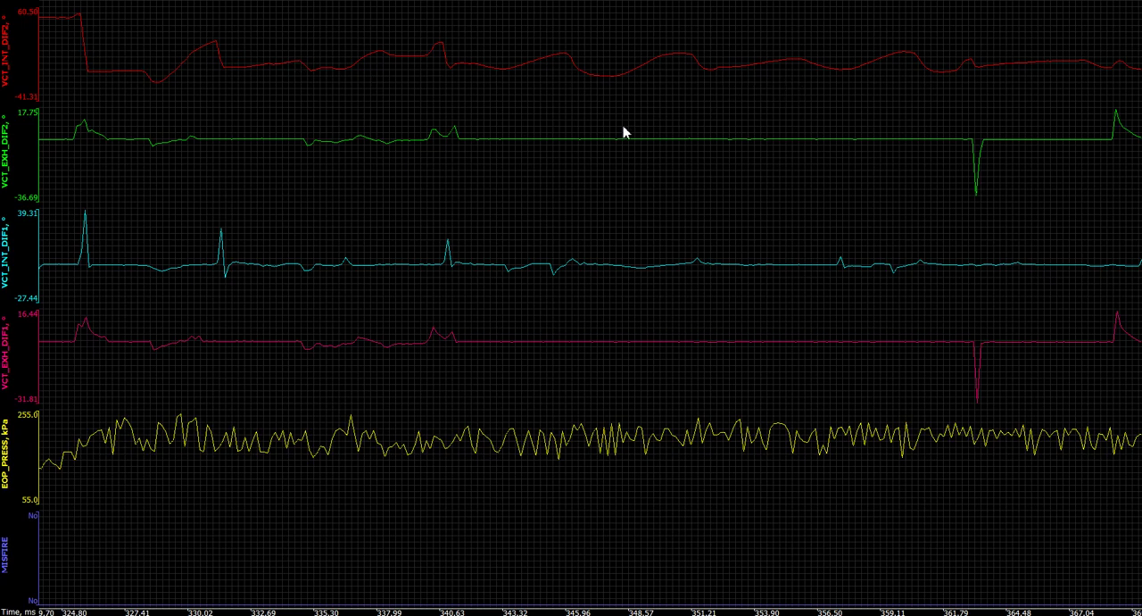
pyautogui.scroll(-1, 732, 407)
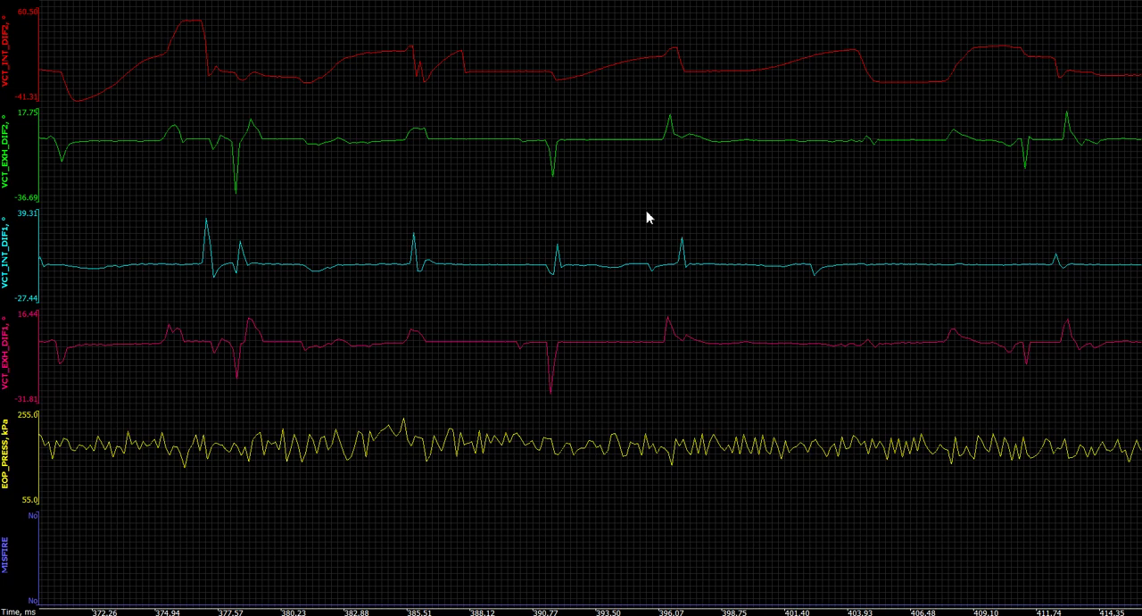
pyautogui.scroll(-1, 648, 218)
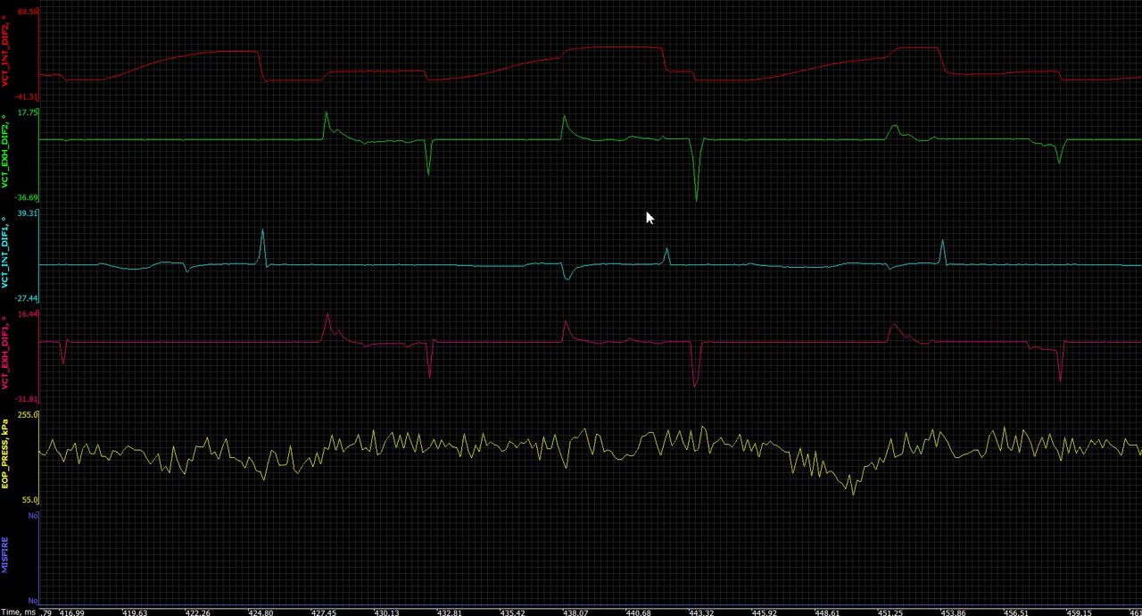
pyautogui.scroll(-1, 561, 232)
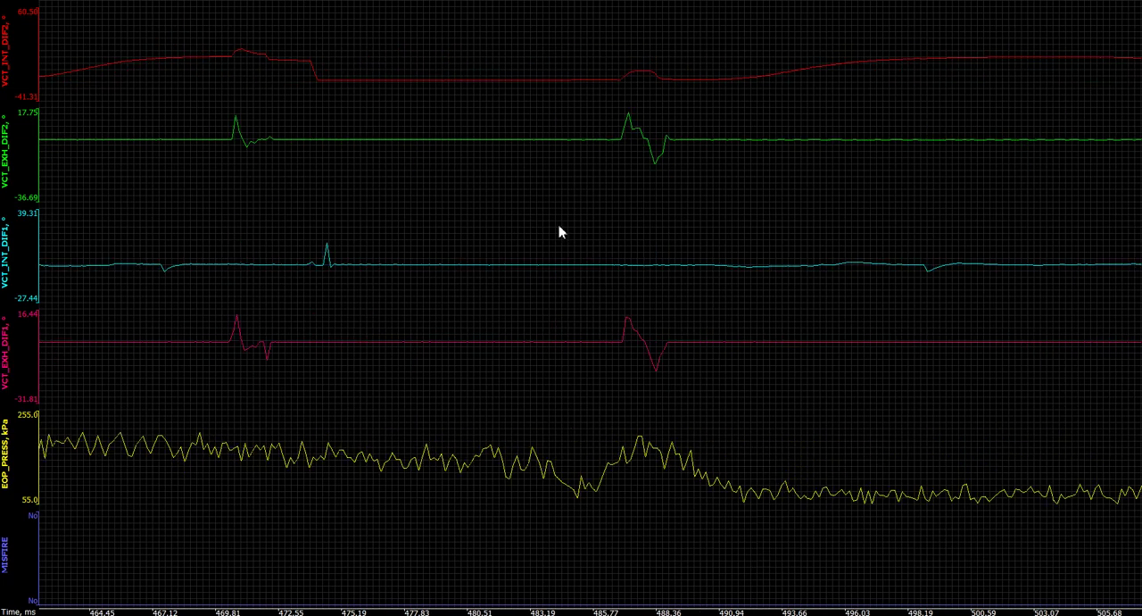
pyautogui.scroll(-1, 598, 253)
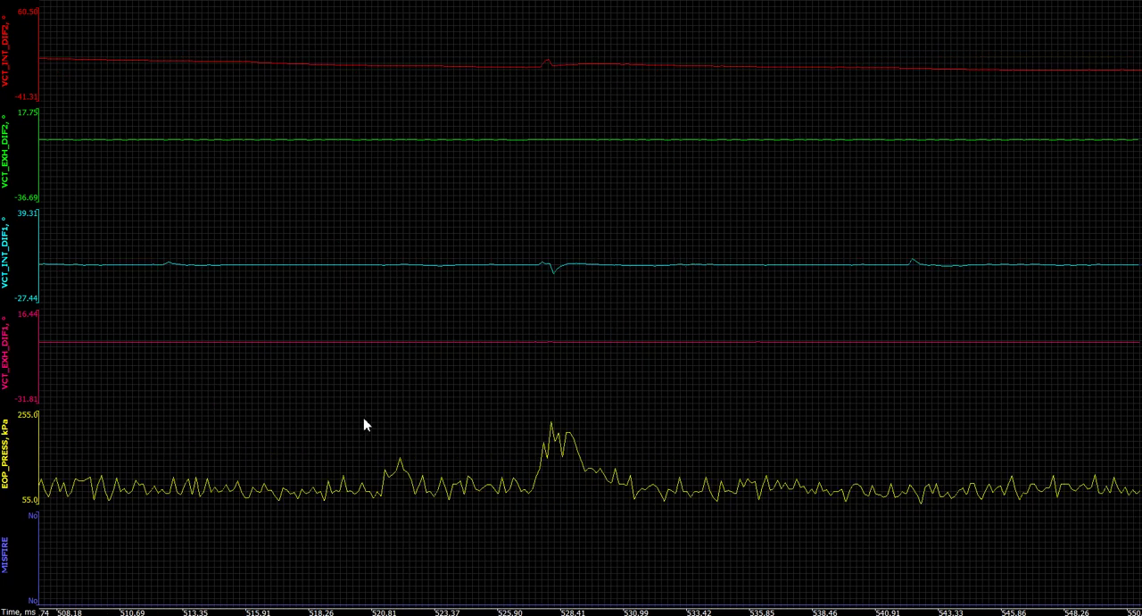
pyautogui.scroll(1, 371, 100)
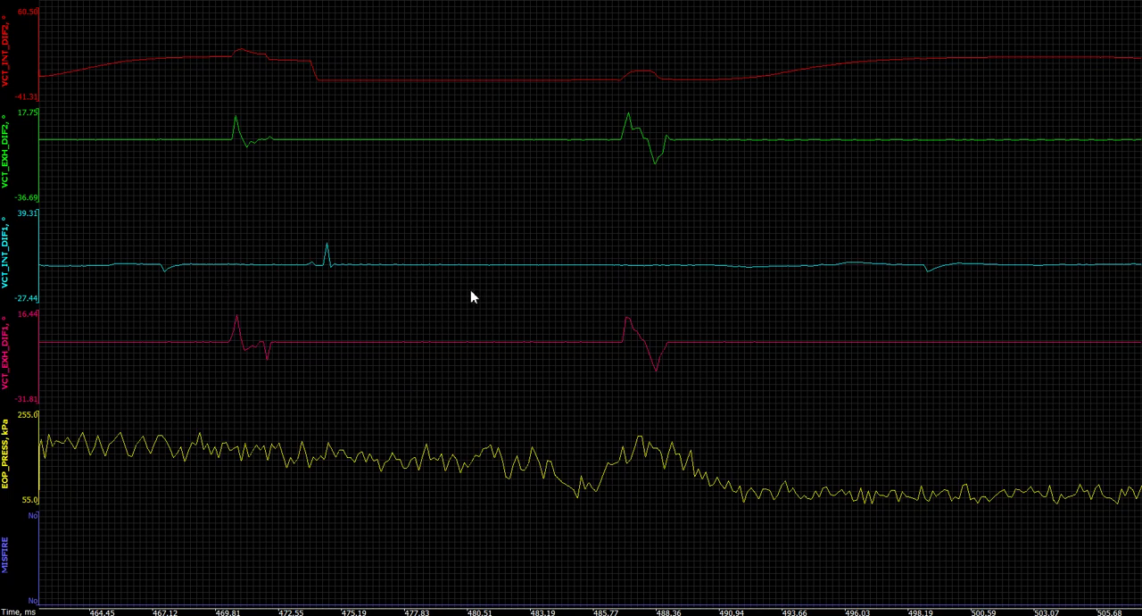
pyautogui.scroll(-1, 707, 252)
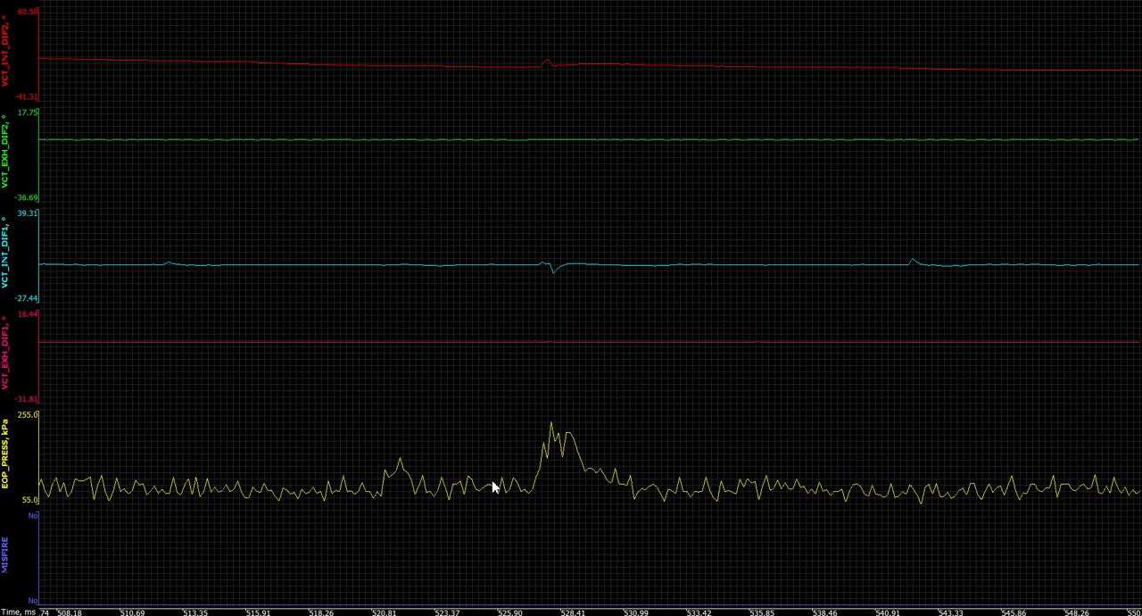
pyautogui.scroll(2, 435, 457)
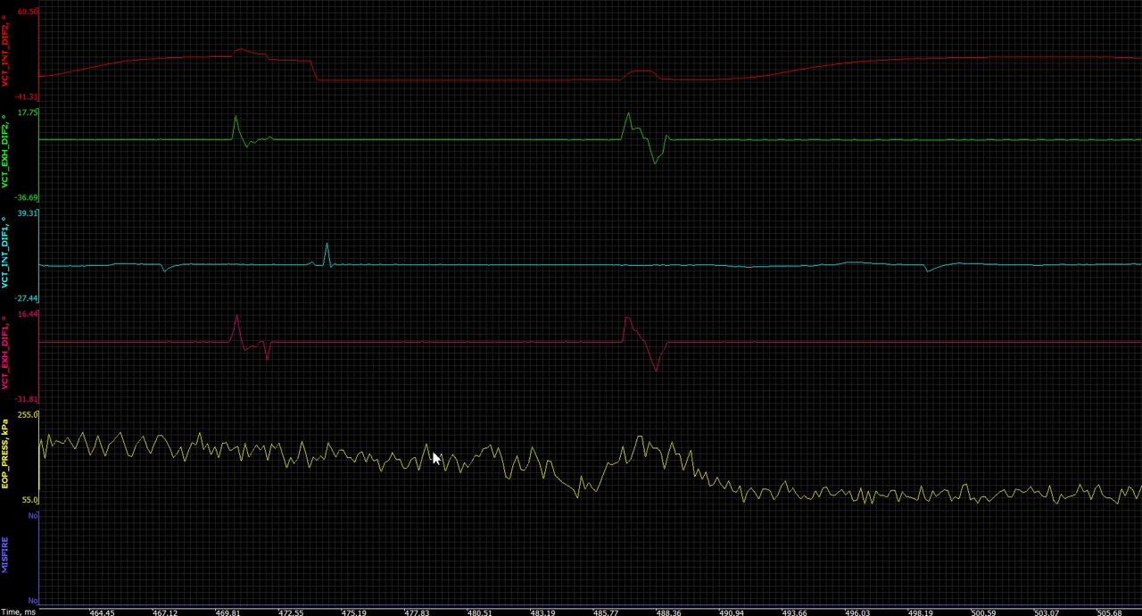
pyautogui.scroll(2, 435, 458)
pyautogui.scroll(-2, 435, 458)
pyautogui.scroll(2, 435, 458)
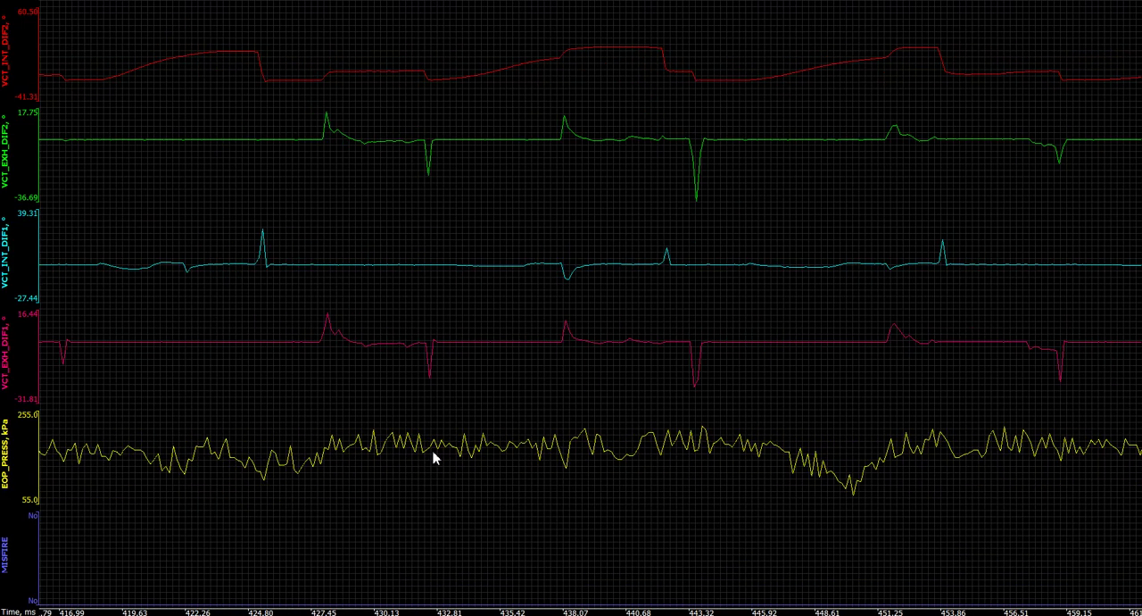